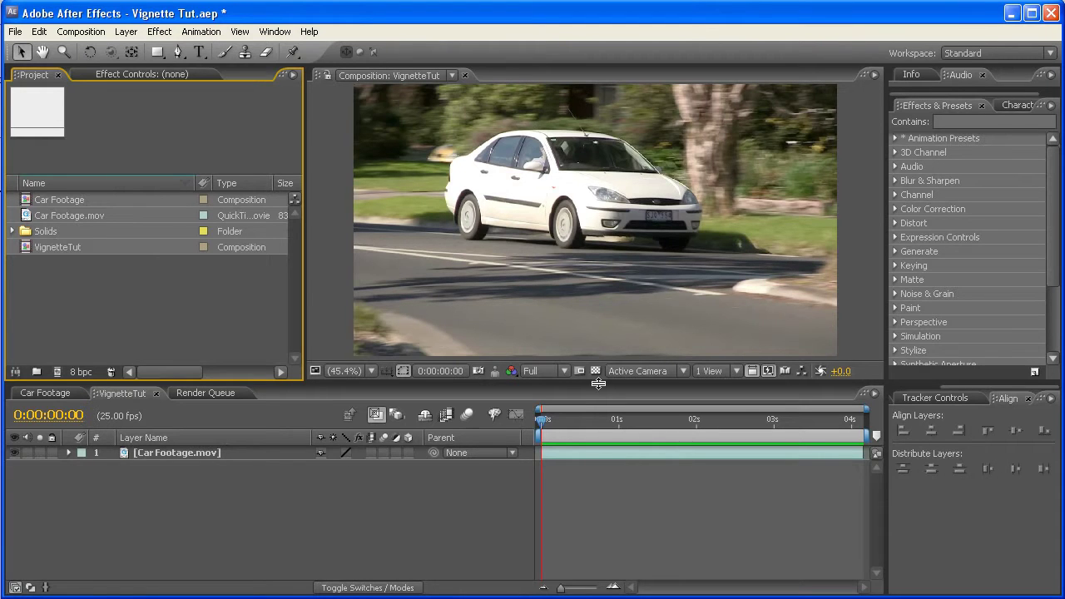
- Scrub through the car footage to preview it, then enlarge the Timeline area below the viewer
{"action": "mouse_move", "coordinate": [541, 426]}
{"action": "left_mouse_down"}
{"action": "mouse_move", "coordinate": [851, 433]}
{"action": "mouse_move", "coordinate": [542, 426]}
{"action": "left_mouse_up"}
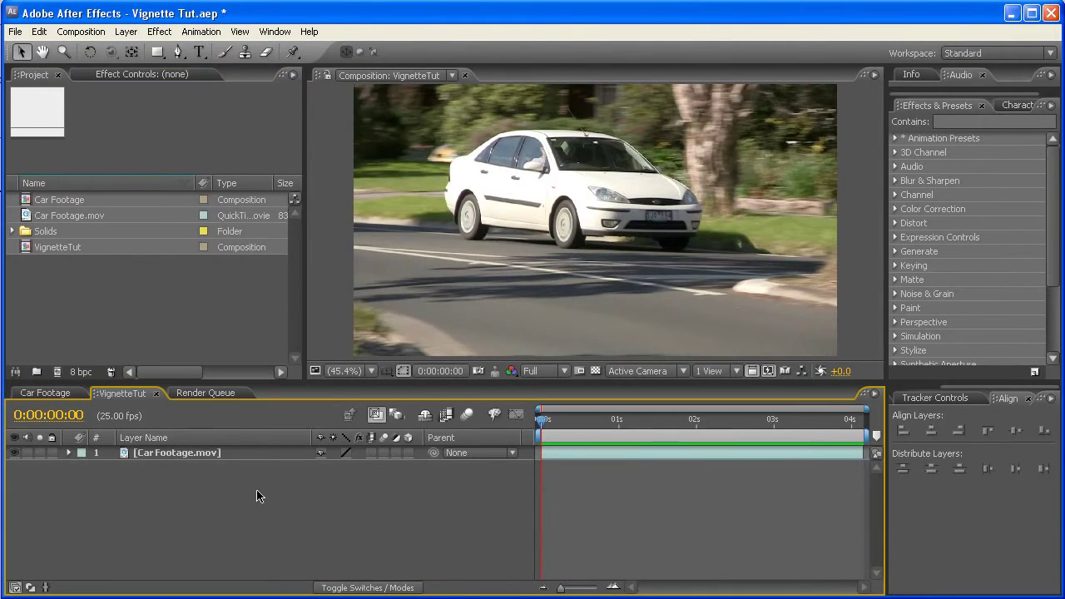
{"action": "left_click_drag", "start_coordinate": [276, 382], "coordinate": [275, 334]}
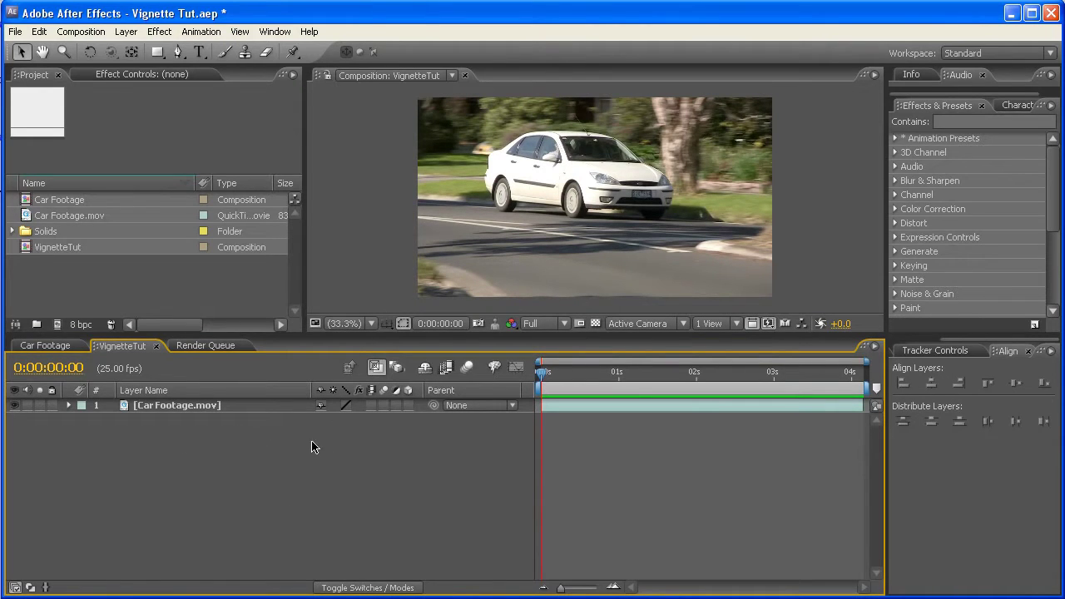
- Add a new adjustment layer above Car Footage.mov, rename it VG, and select it
{"action": "right_click", "coordinate": [266, 431]}
{"action": "mouse_move", "coordinate": [322, 431]}
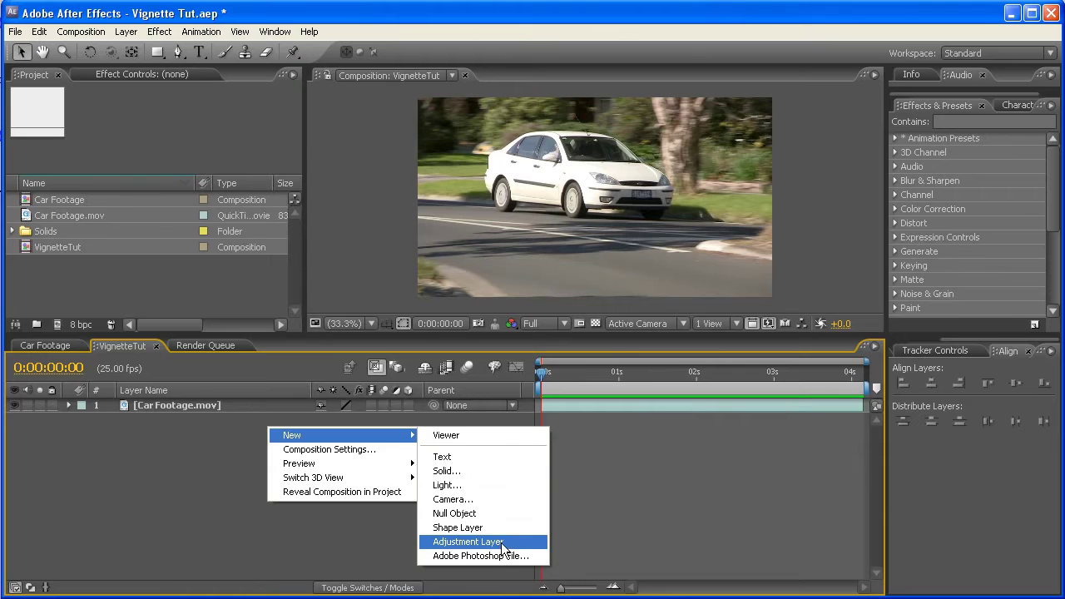
{"action": "left_click", "coordinate": [468, 541]}
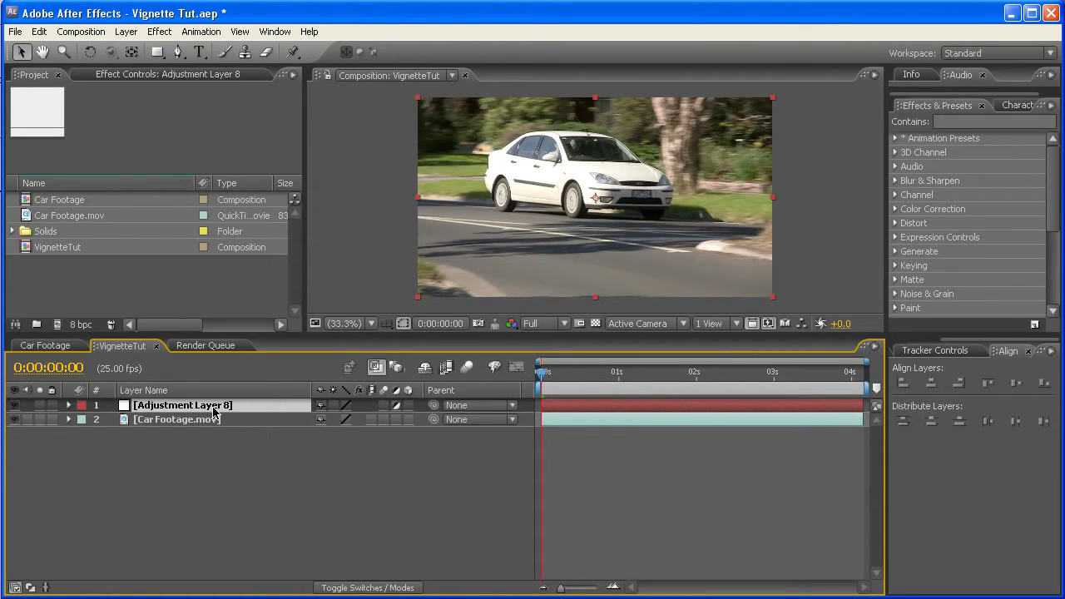
{"action": "key", "text": "Return"}
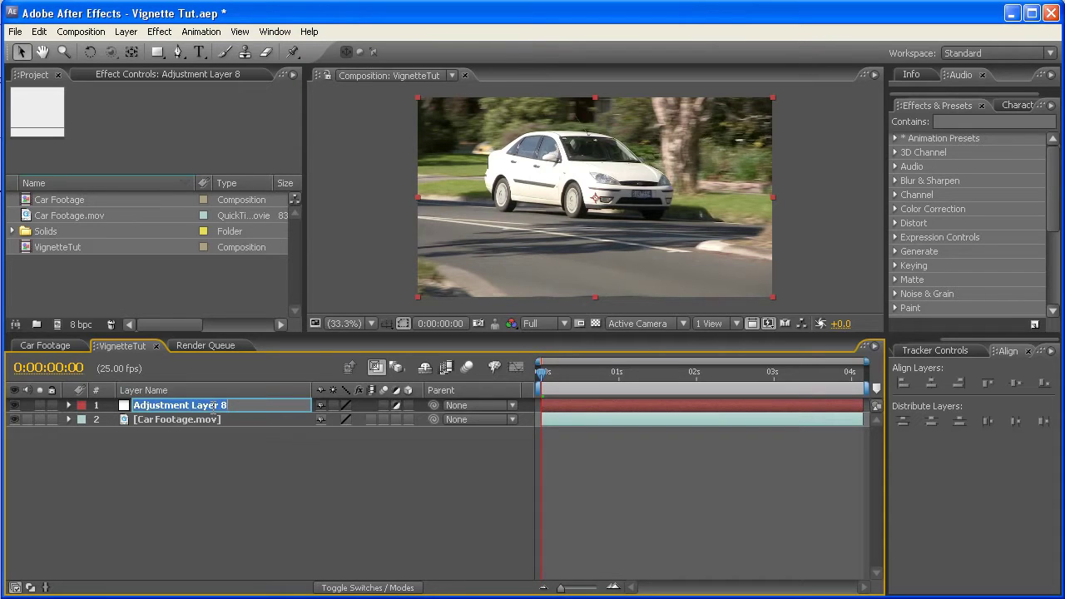
{"action": "type", "text": "VG"}
{"action": "key", "text": "Return"}
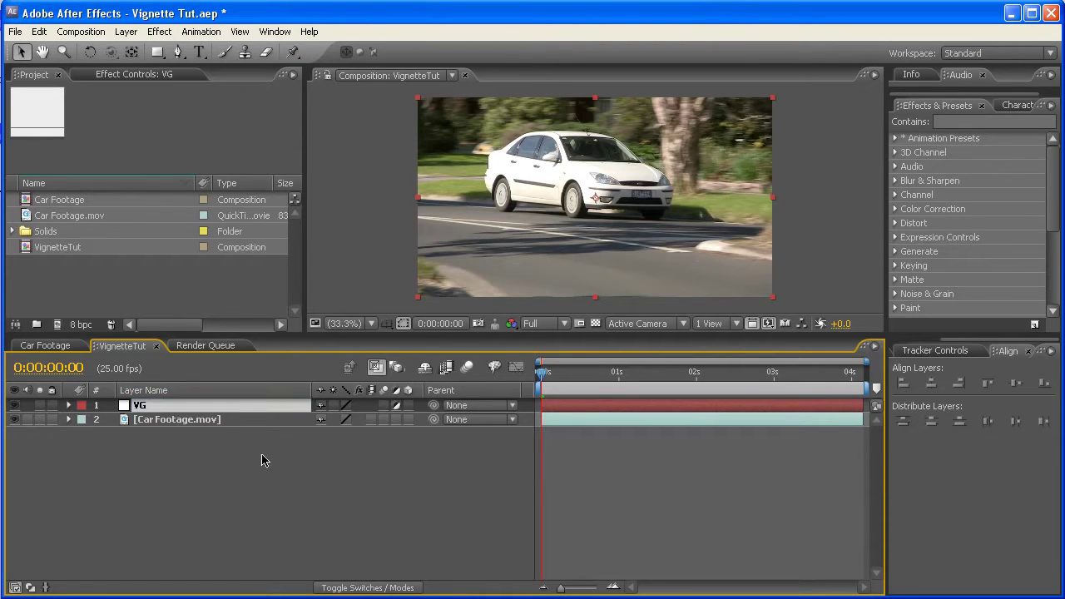
{"action": "left_click", "coordinate": [265, 460]}
{"action": "left_click", "coordinate": [236, 406]}
- Apply Curves (searched as 'curv') to VG and pull the curve's midpoint down to darken the shot
{"action": "left_click", "coordinate": [956, 123]}
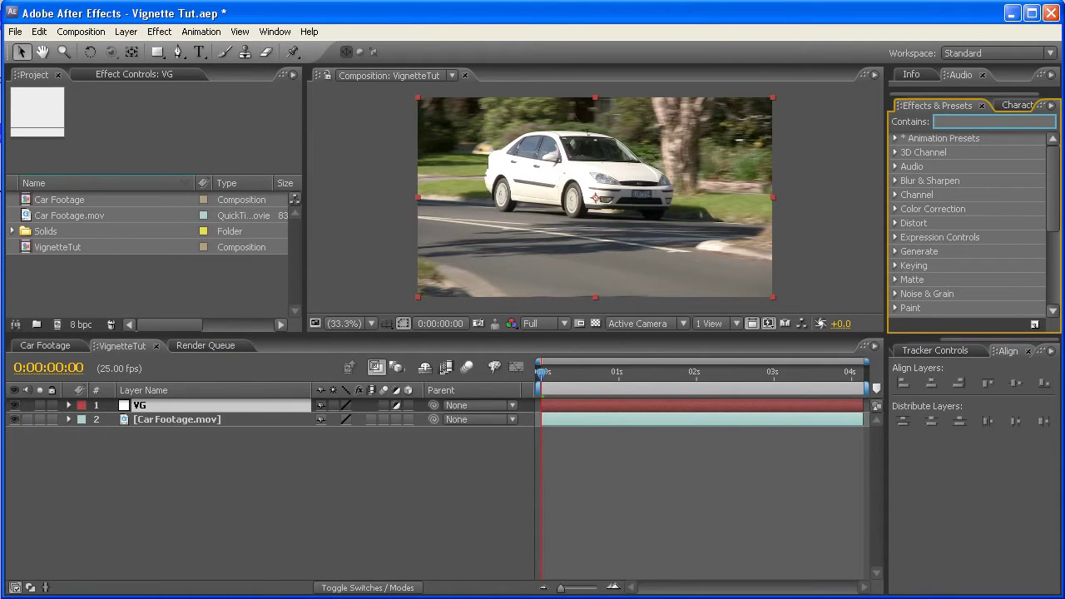
{"action": "left_click", "coordinate": [274, 32]}
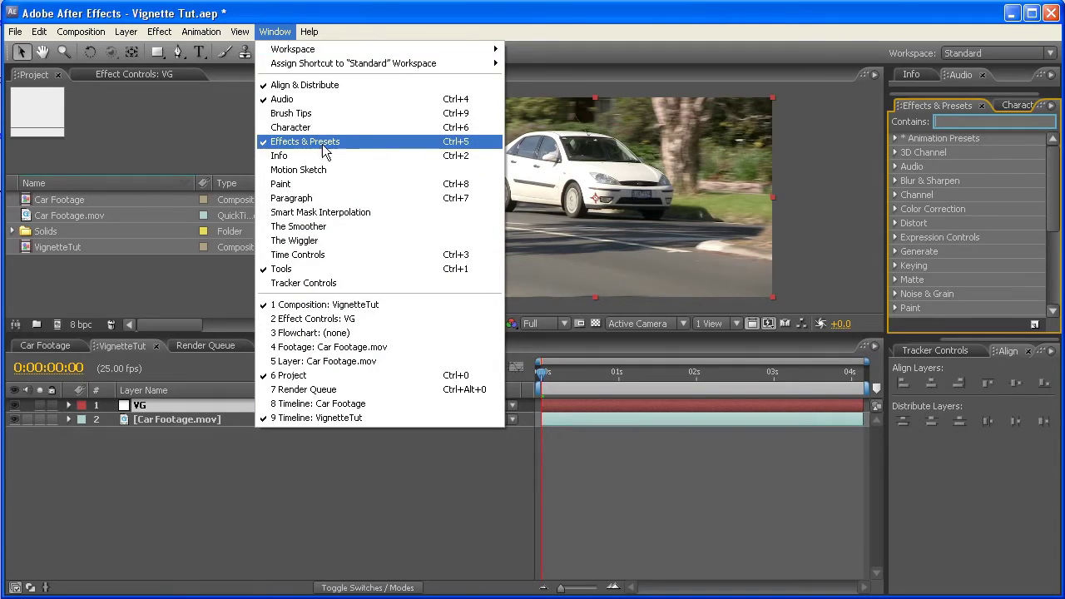
{"action": "left_click", "coordinate": [955, 120]}
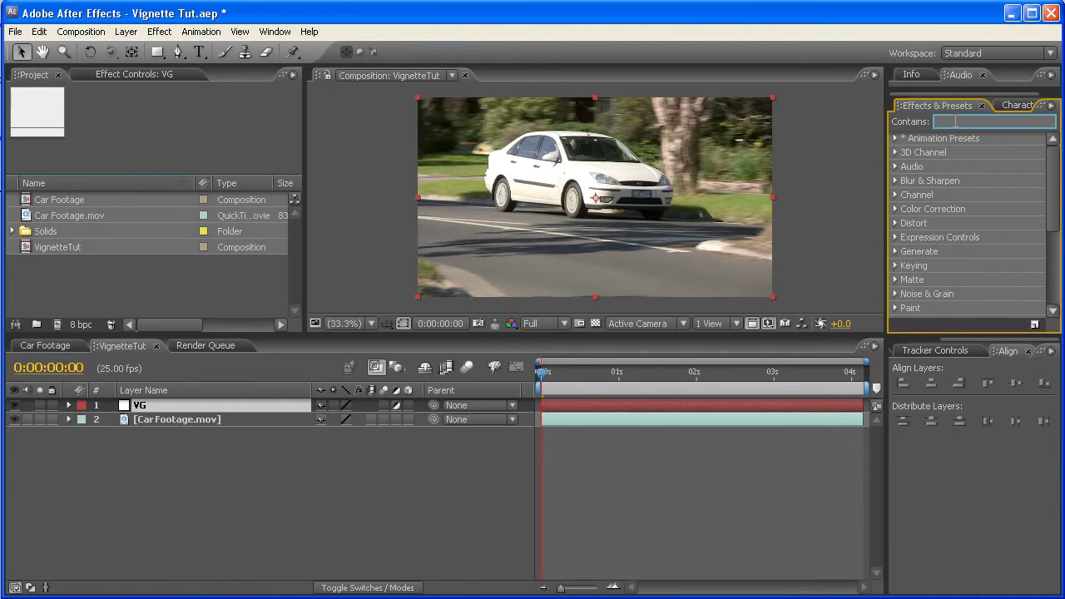
{"action": "type", "text": "curv"}
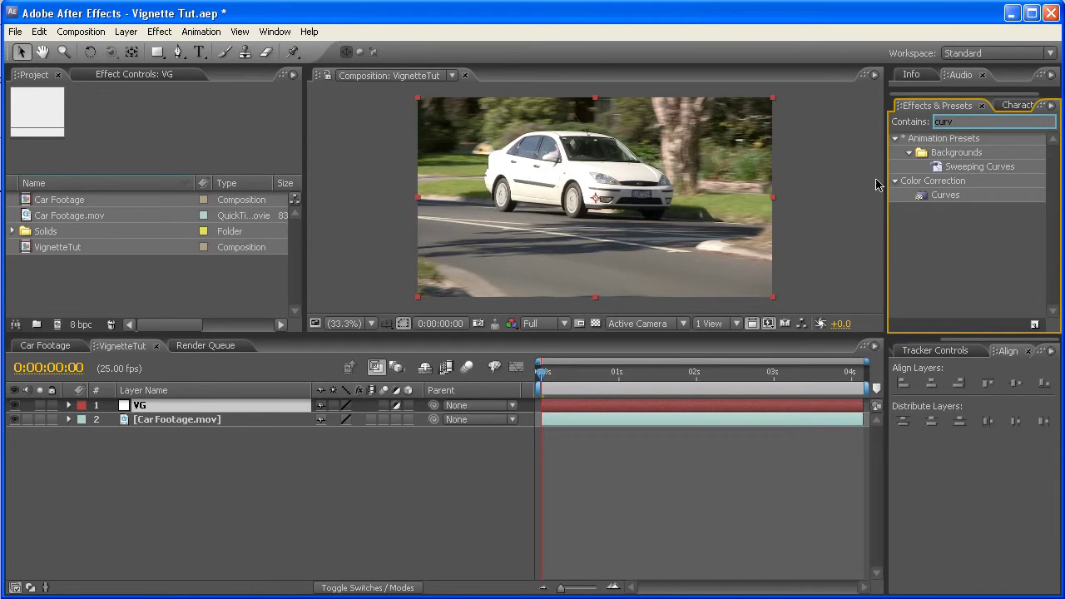
{"action": "double_click", "coordinate": [922, 196]}
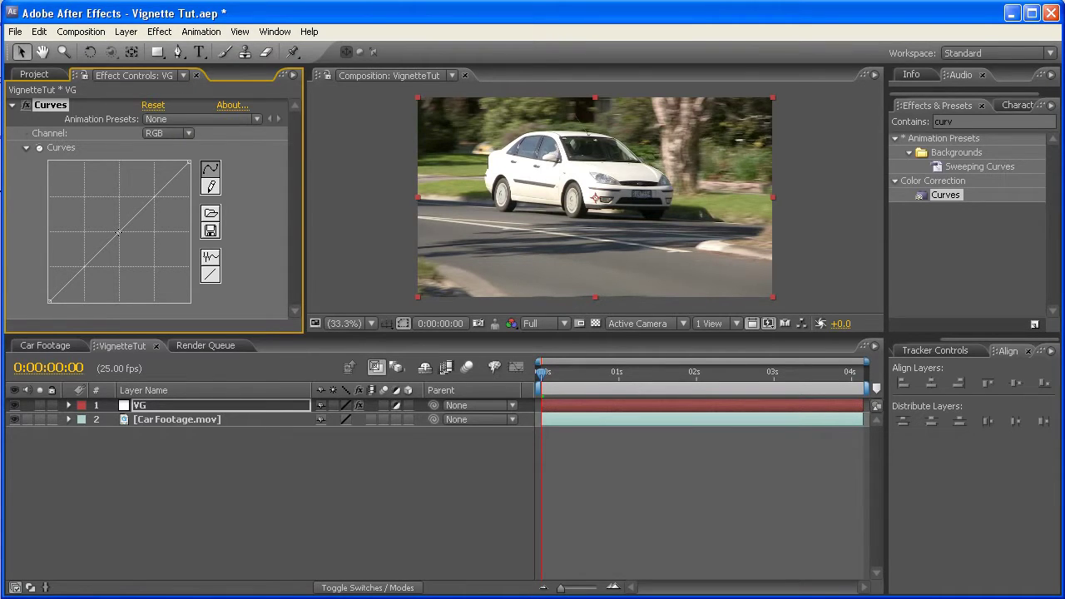
{"action": "left_click_drag", "start_coordinate": [118, 232], "coordinate": [141, 248]}
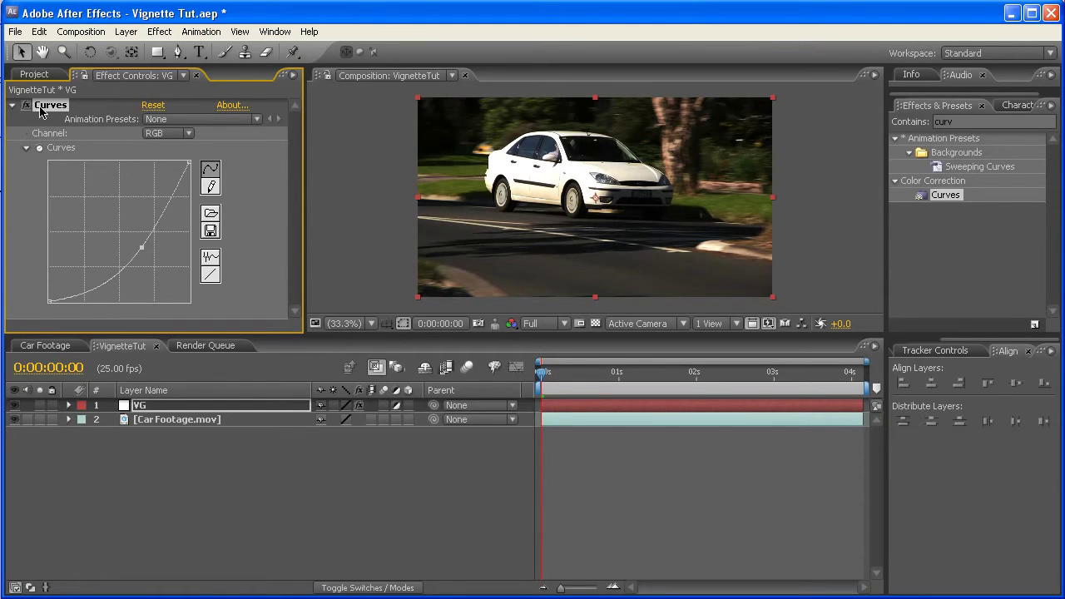
{"action": "left_click", "coordinate": [12, 107]}
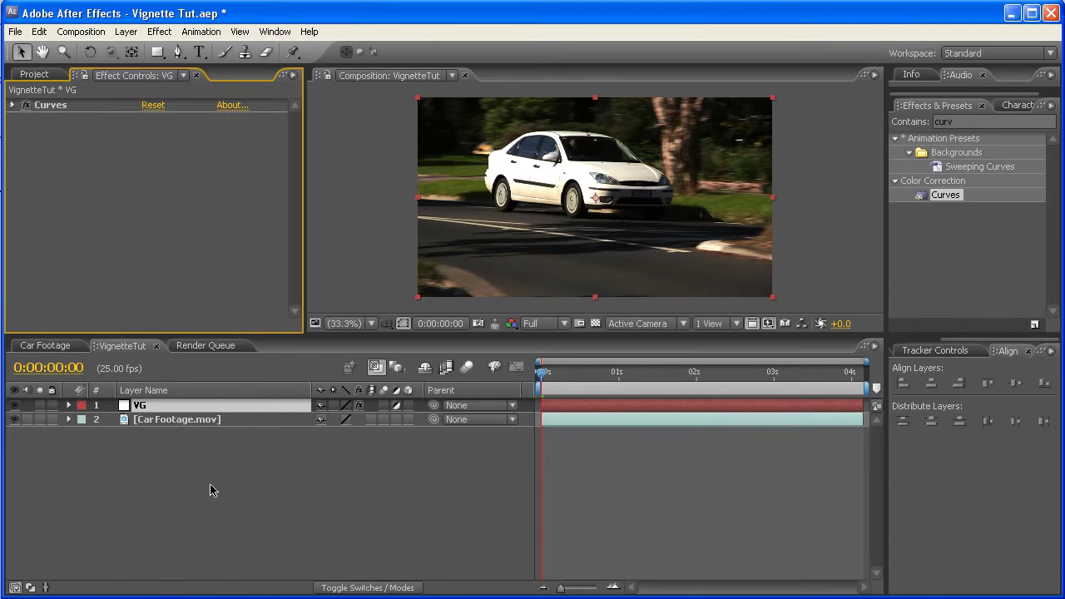
- Add an ellipse mask that fills the VG layer using the Ellipse Tool
{"action": "left_click", "coordinate": [181, 406]}
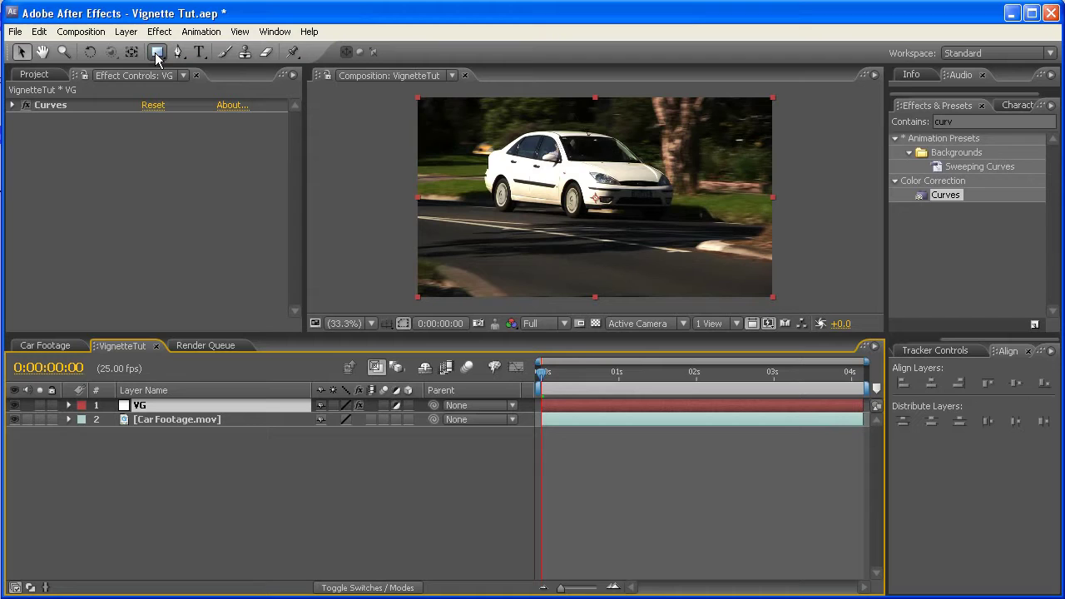
{"action": "left_click", "coordinate": [157, 55]}
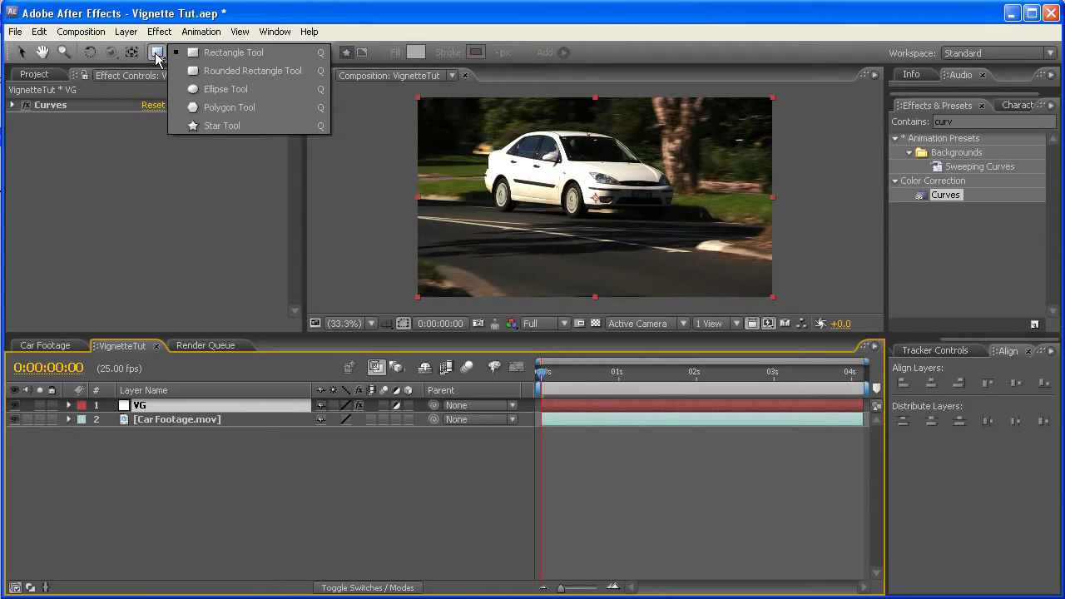
{"action": "left_click_drag", "start_coordinate": [156, 55], "coordinate": [250, 92]}
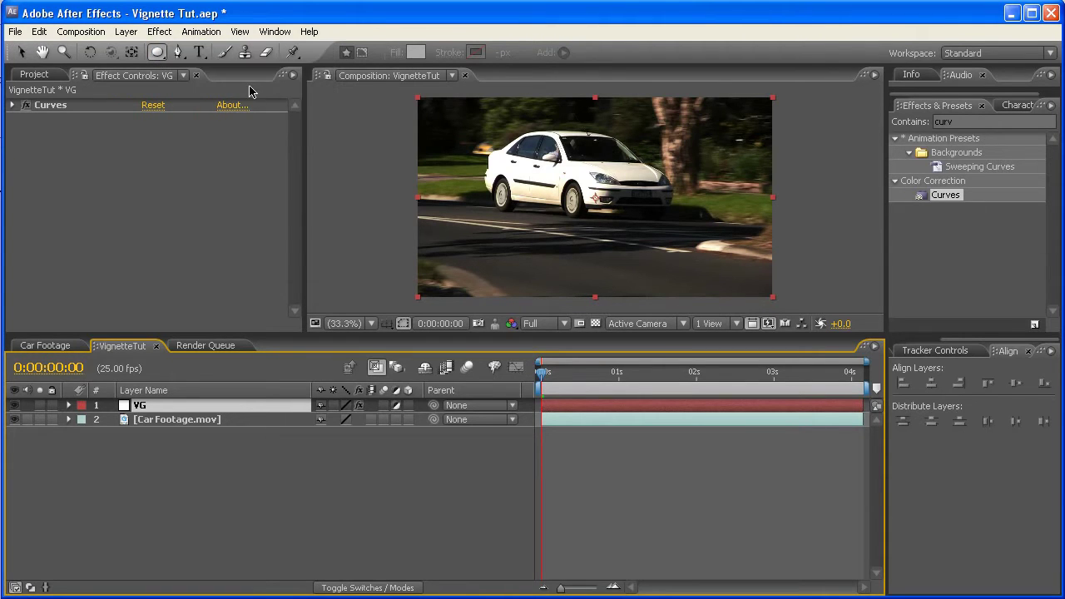
{"action": "double_click", "coordinate": [157, 53]}
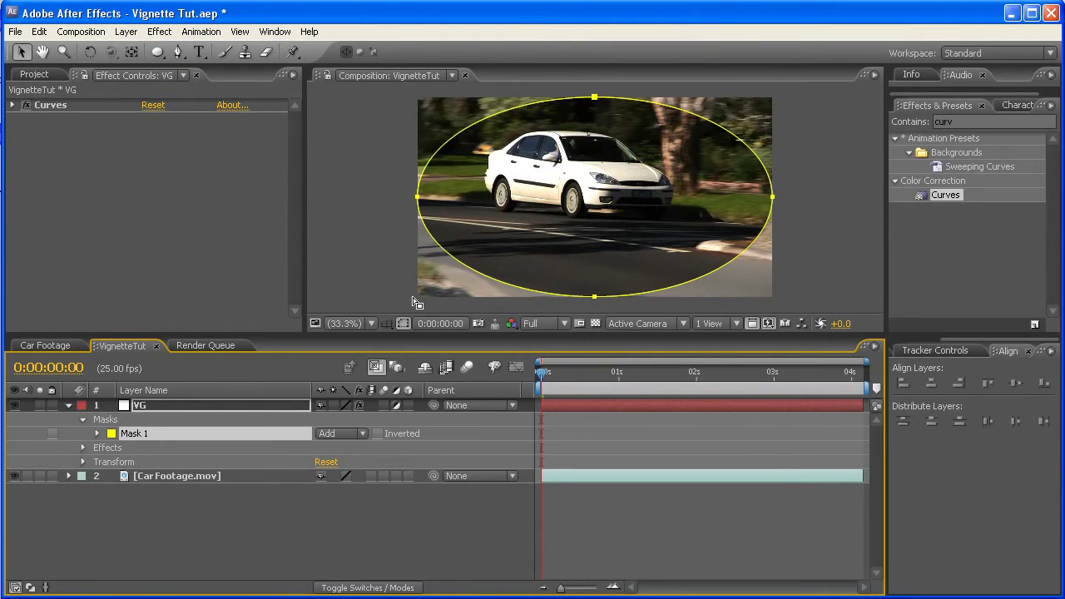
- Set Mask 1's mode to Subtract so only the frame edges stay darkened
{"action": "left_click", "coordinate": [347, 434]}
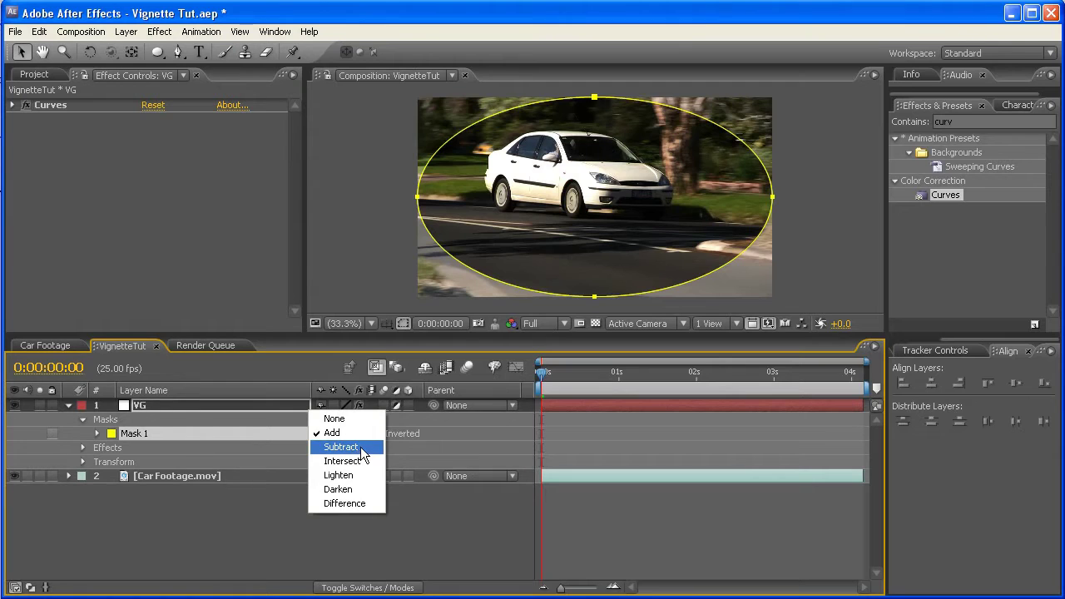
{"action": "left_click", "coordinate": [364, 447]}
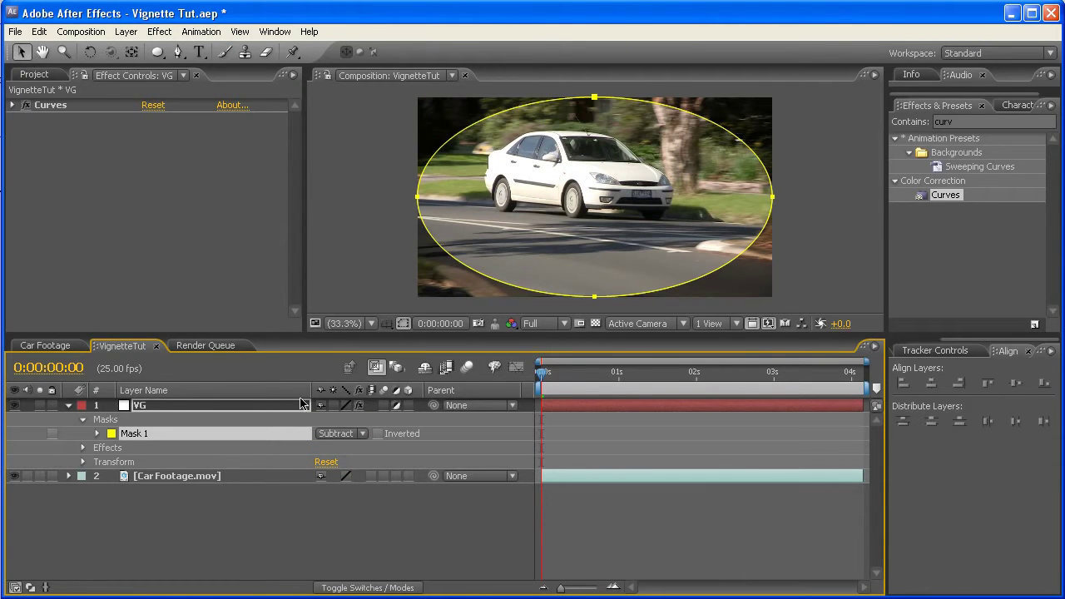
{"action": "left_click", "coordinate": [692, 492]}
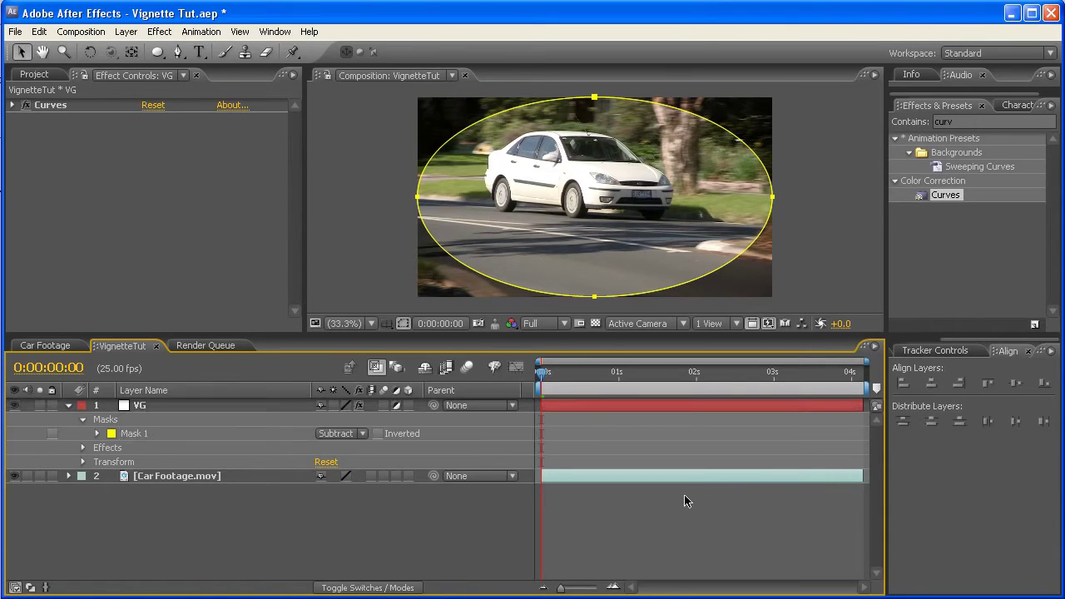
- Raise Mask 1's Feather on VG to 218.0 pixels, checking the softened vignette edge
{"action": "left_click", "coordinate": [147, 409]}
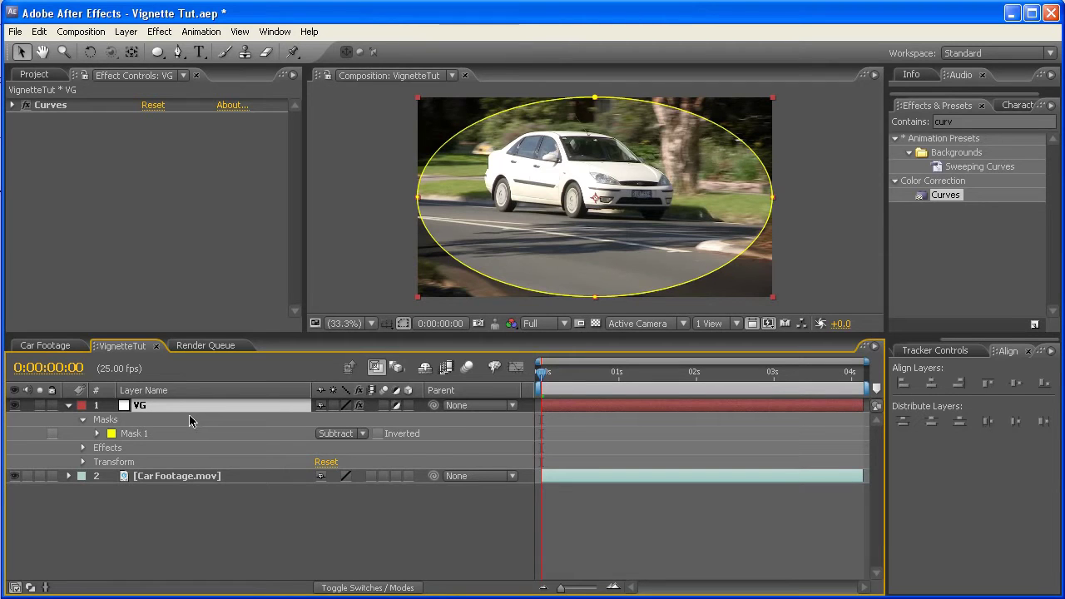
{"action": "key", "text": "m"}
{"action": "key", "text": "m"}
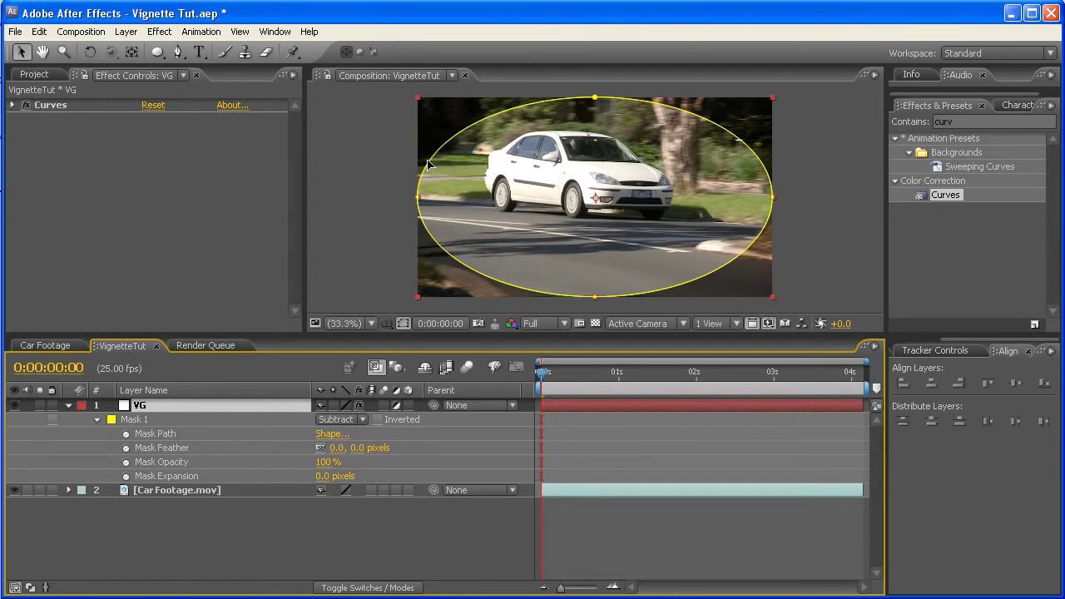
{"action": "left_click", "coordinate": [178, 451]}
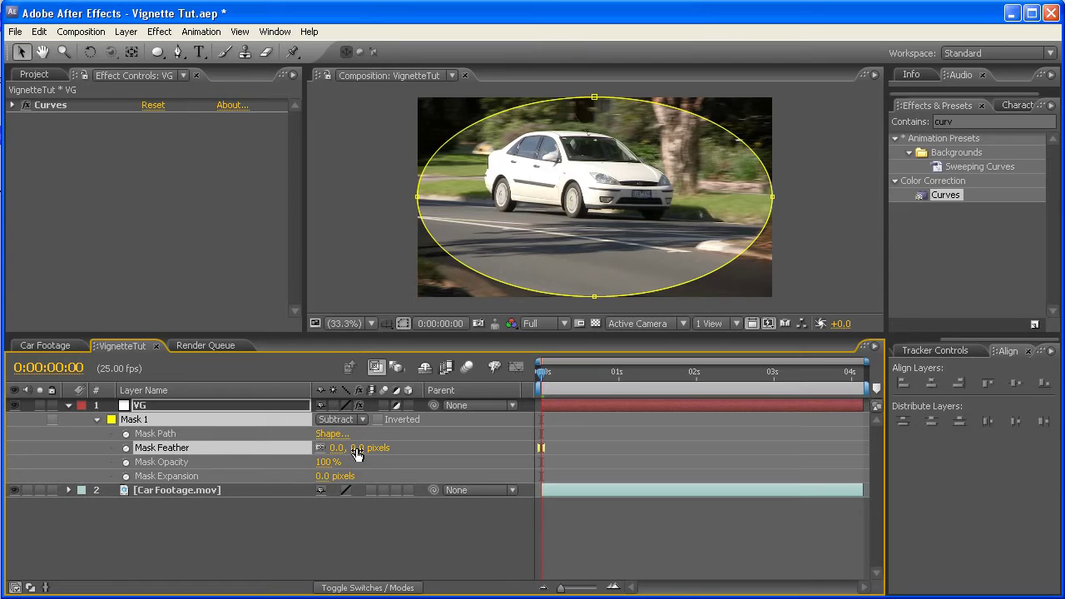
{"action": "left_click_drag", "start_coordinate": [356, 453], "coordinate": [470, 452]}
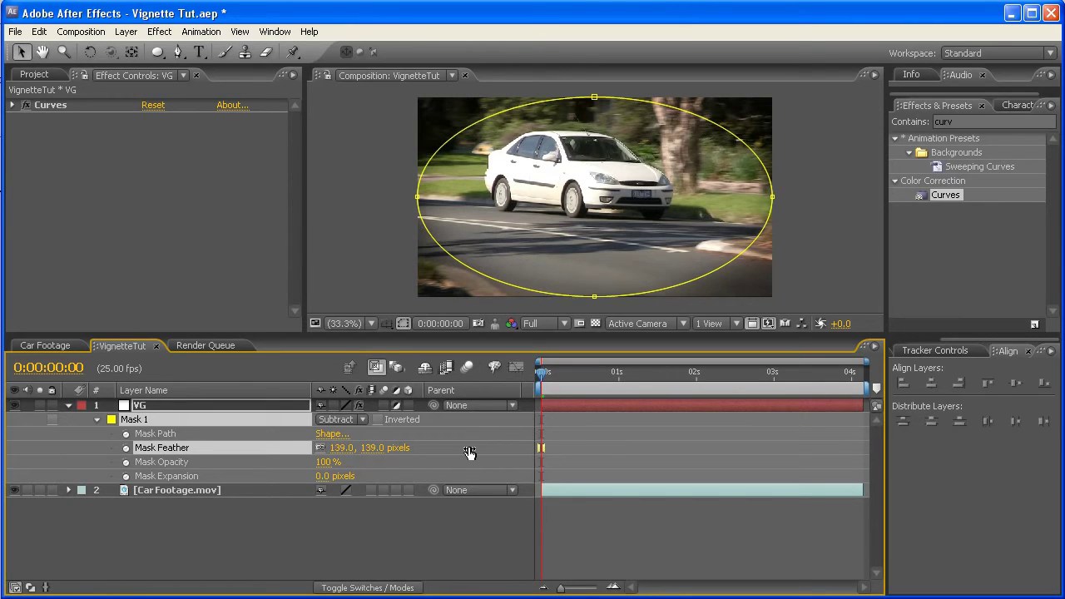
{"action": "left_click", "coordinate": [603, 455]}
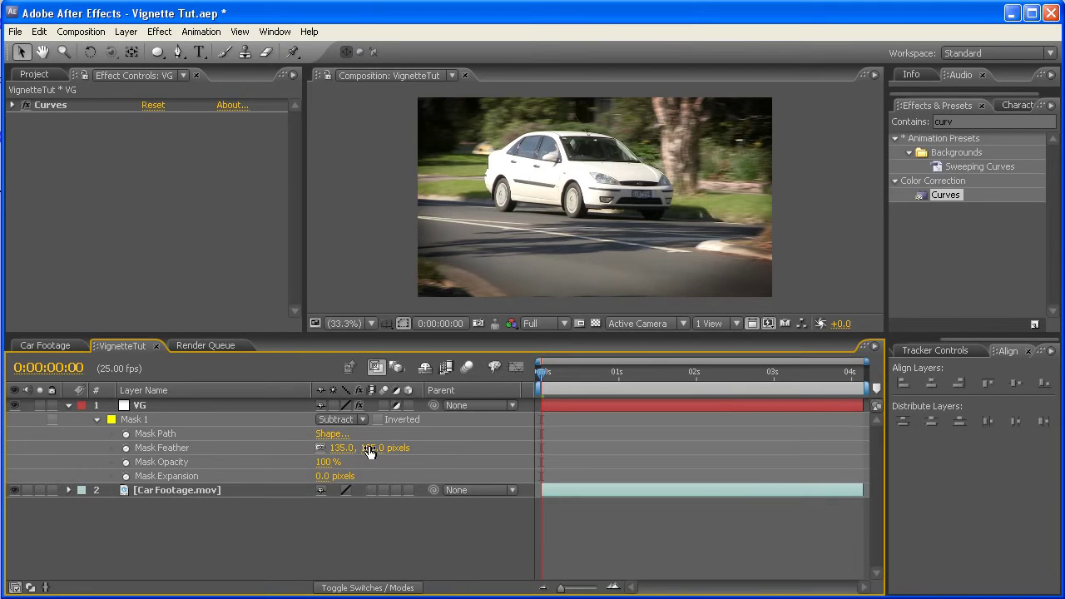
{"action": "left_click_drag", "start_coordinate": [369, 449], "coordinate": [435, 451]}
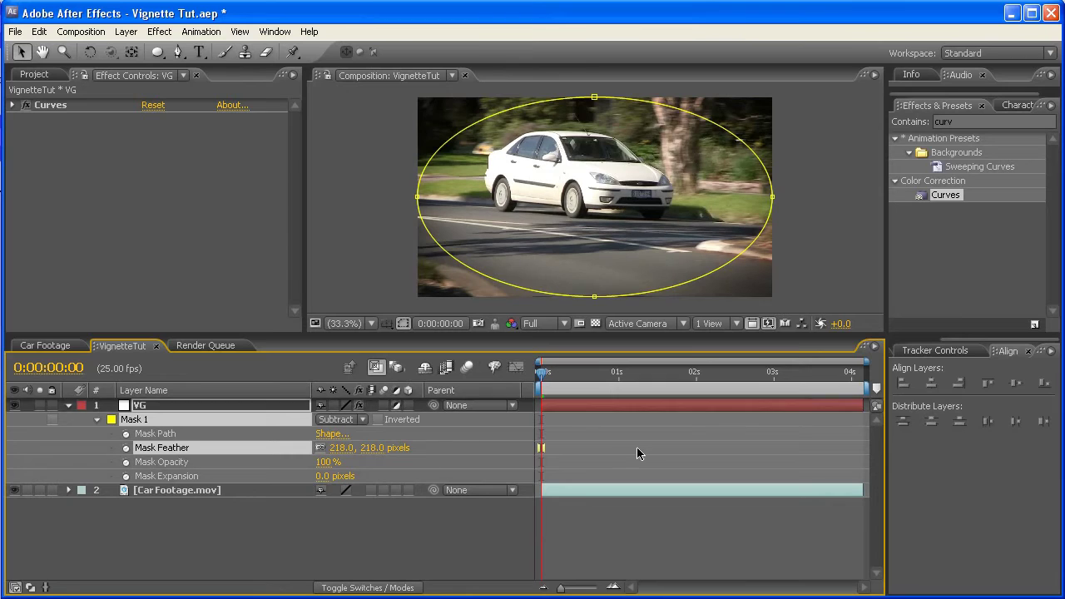
{"action": "left_click", "coordinate": [581, 447]}
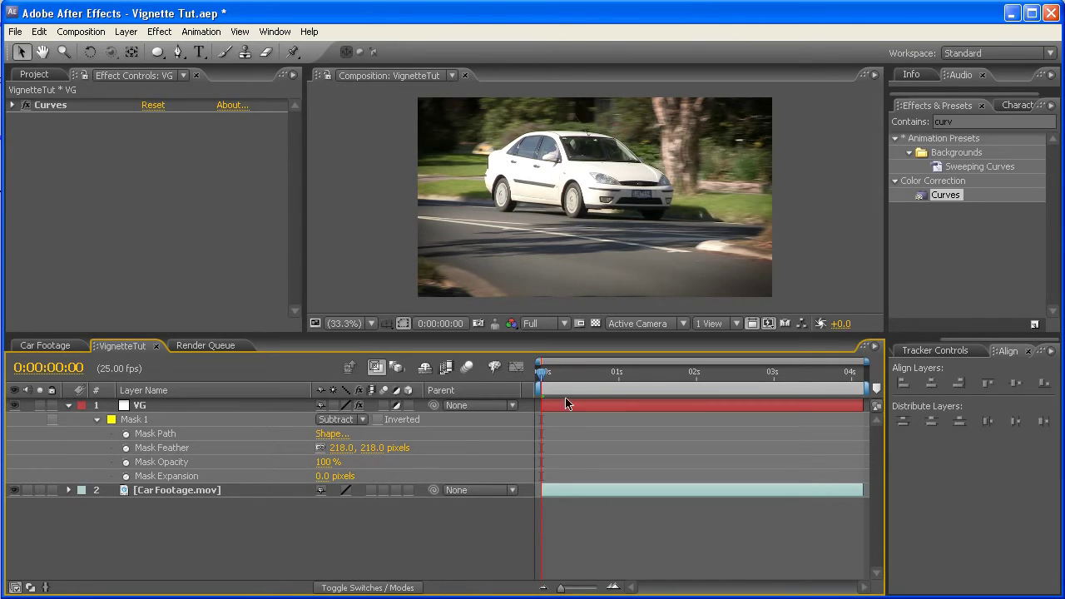
{"action": "mouse_move", "coordinate": [551, 374]}
{"action": "left_mouse_down"}
{"action": "mouse_move", "coordinate": [785, 374]}
{"action": "mouse_move", "coordinate": [542, 376]}
{"action": "mouse_move", "coordinate": [570, 377]}
{"action": "left_mouse_up"}
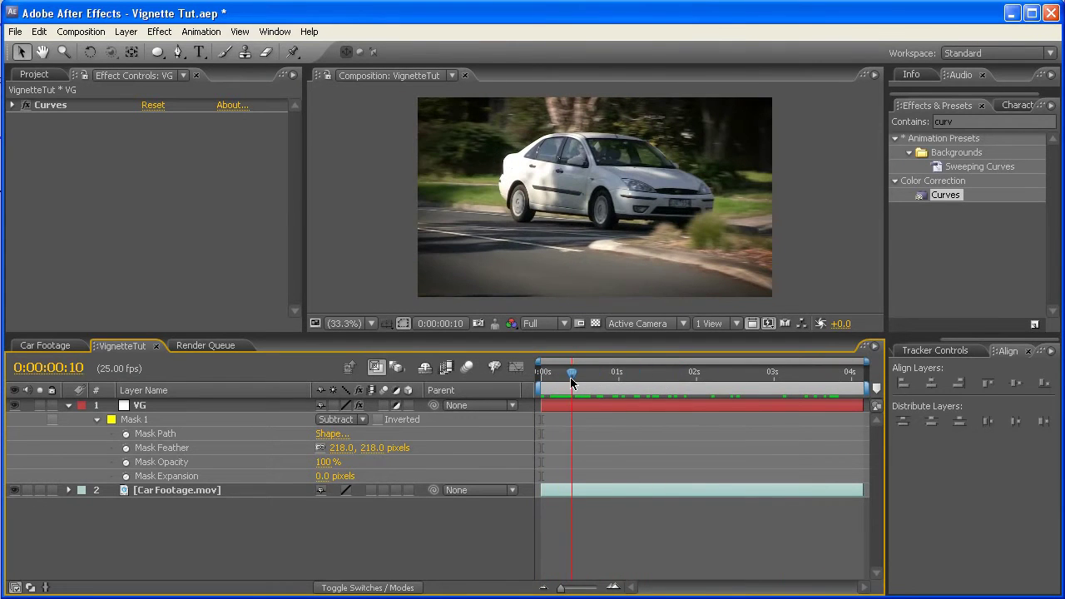
{"action": "left_click", "coordinate": [13, 407]}
{"action": "left_click", "coordinate": [12, 408]}
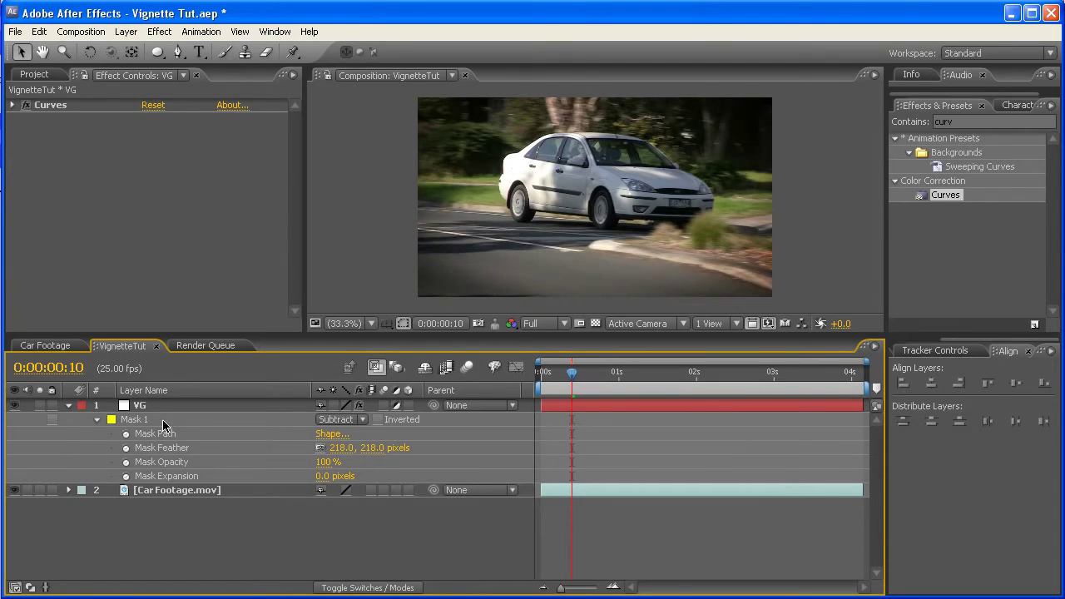
{"action": "left_click", "coordinate": [161, 407]}
{"action": "left_click", "coordinate": [582, 446]}
{"action": "left_click", "coordinate": [193, 407]}
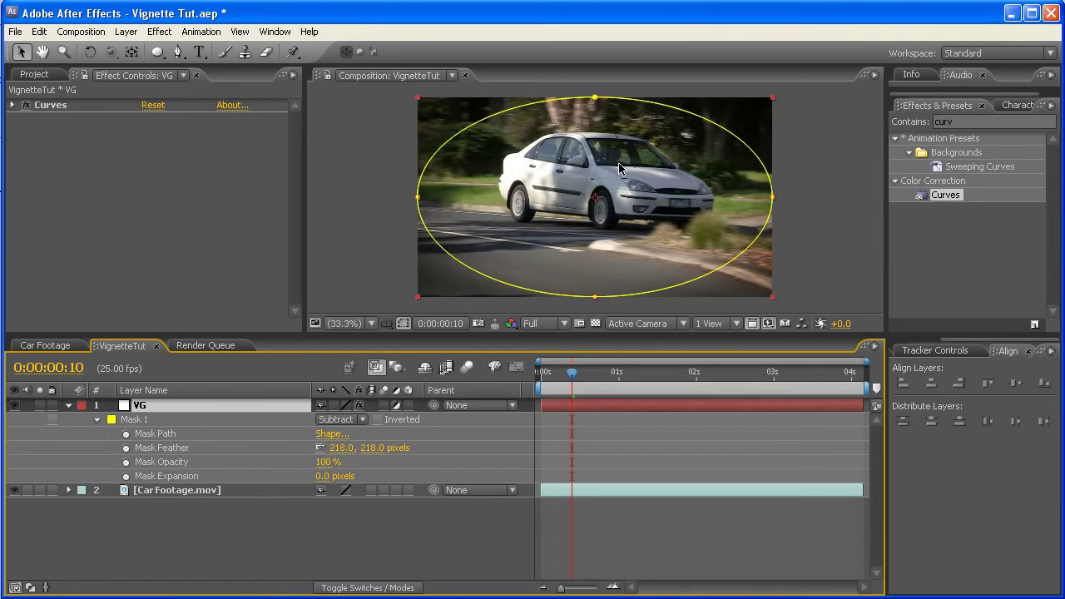
{"action": "left_click", "coordinate": [627, 431]}
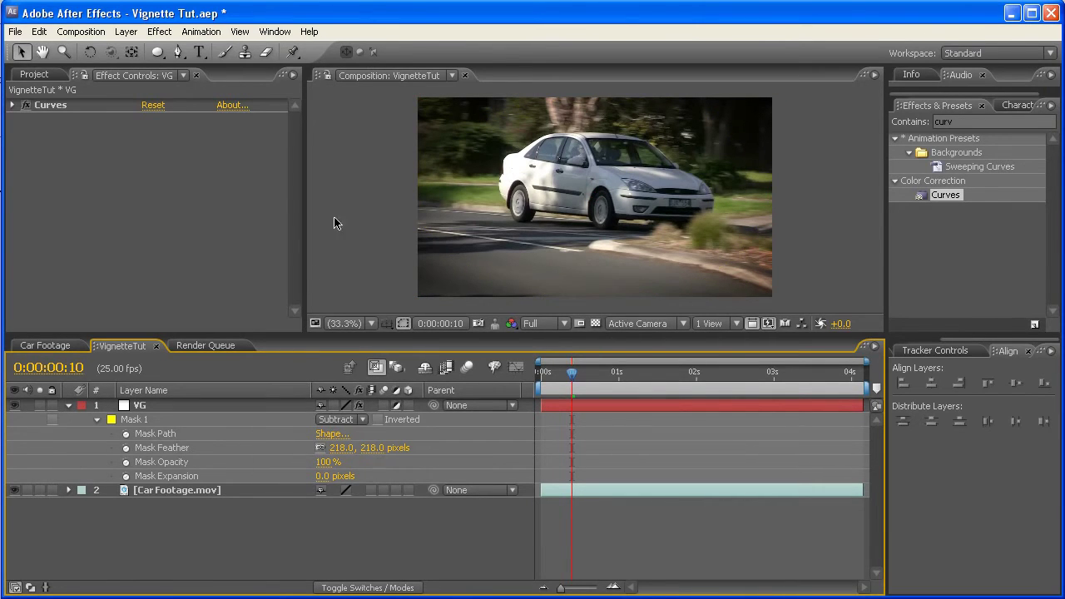
{"action": "left_click_drag", "start_coordinate": [573, 380], "coordinate": [645, 376]}
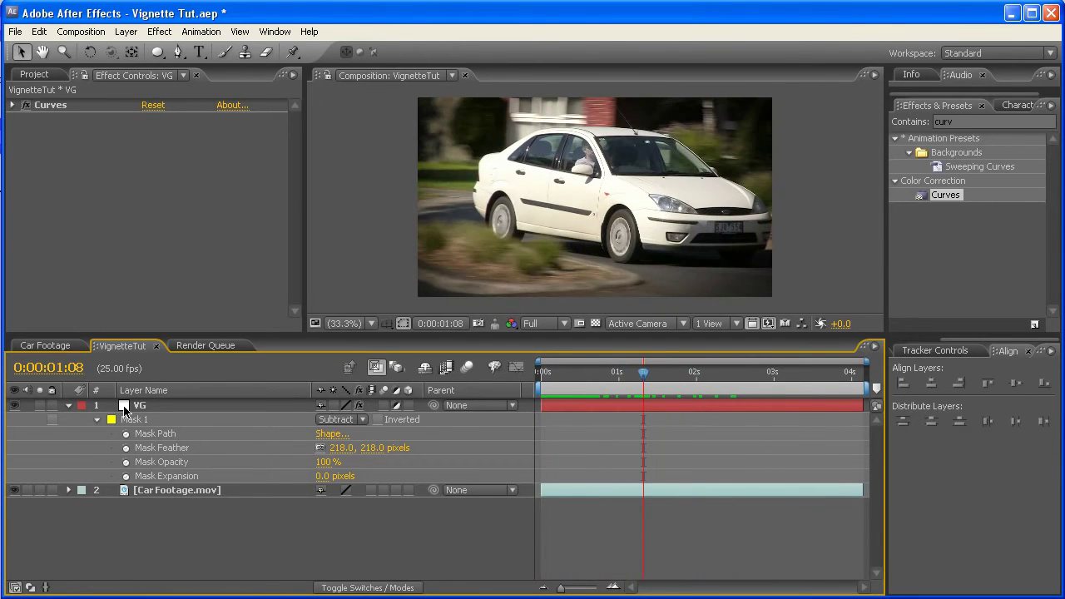
{"action": "left_click", "coordinate": [140, 406]}
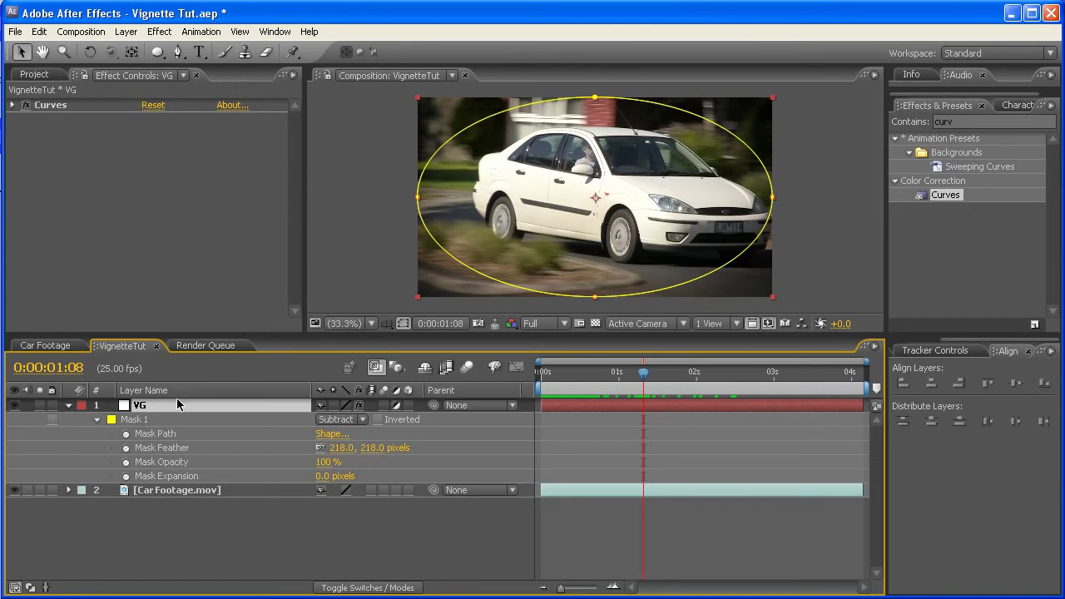
- Apply Box Blur (searched as 'box') to VG with Blur Radius 42 and Repeat Edge Pixels on
{"action": "left_click", "coordinate": [965, 121]}
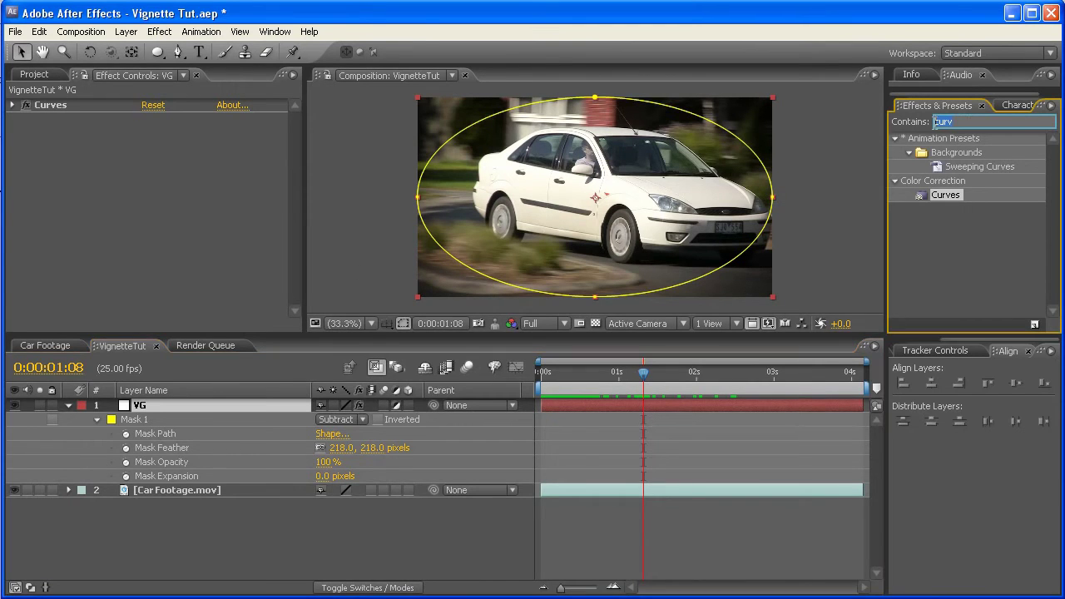
{"action": "type", "text": "box"}
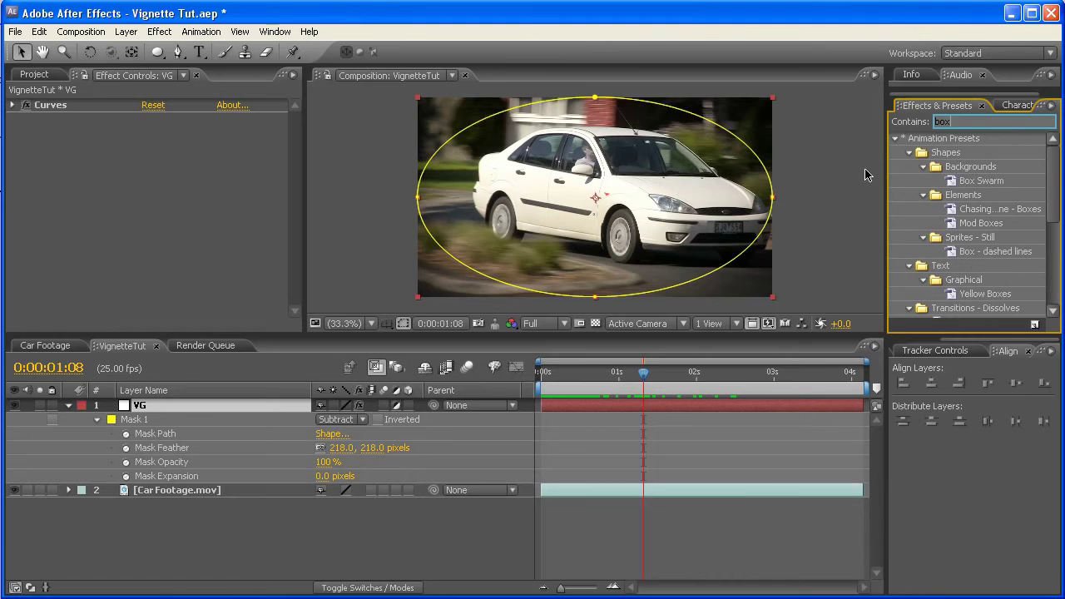
{"action": "scroll", "coordinate": [961, 283], "scroll_direction": "down", "scroll_amount": 8}
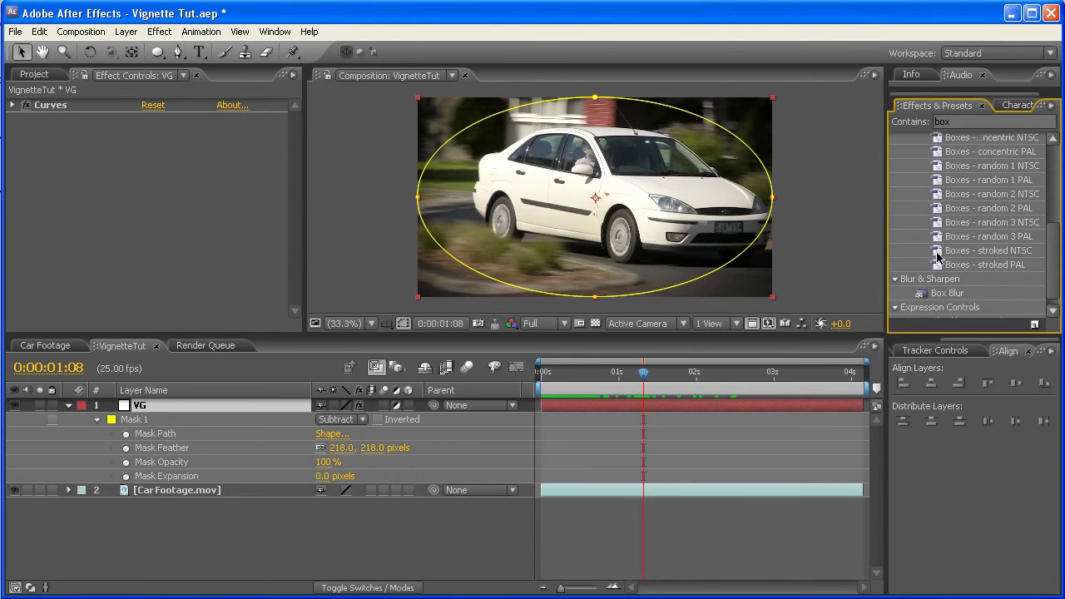
{"action": "double_click", "coordinate": [924, 296]}
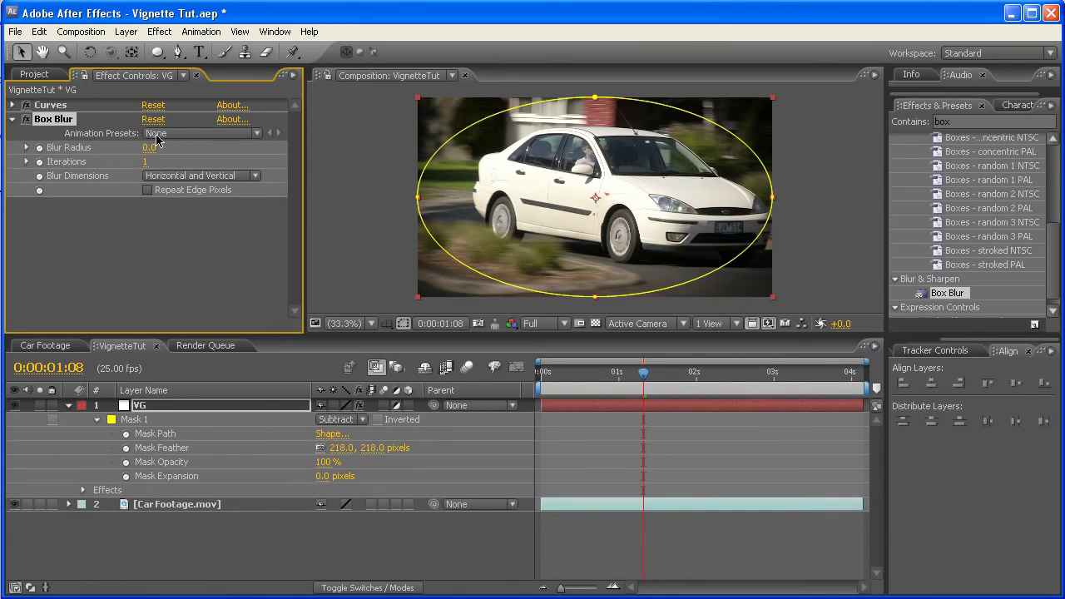
{"action": "left_click_drag", "start_coordinate": [148, 150], "coordinate": [180, 150]}
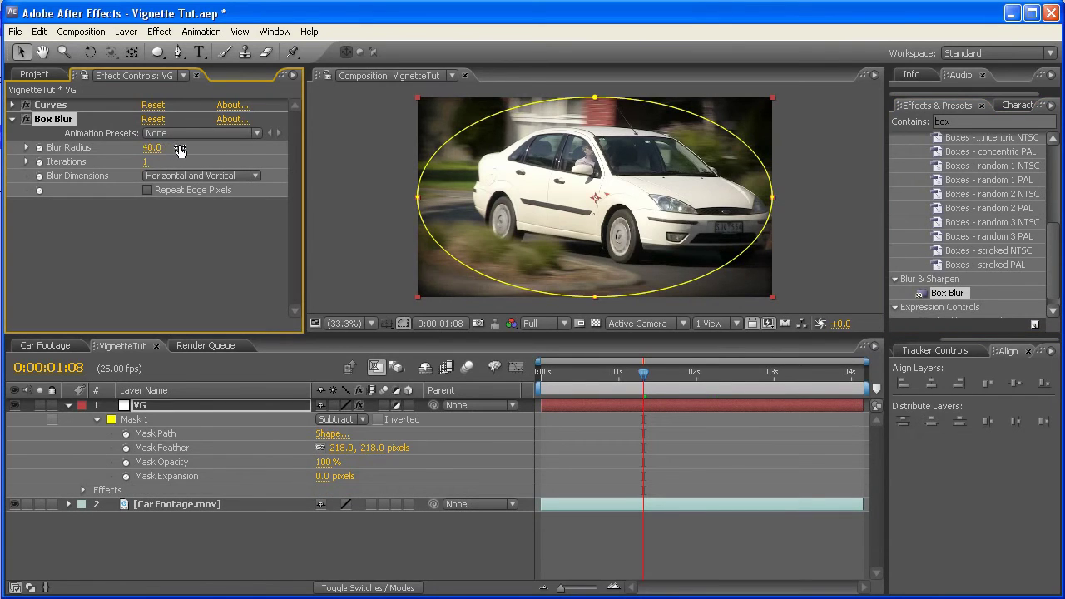
{"action": "left_click", "coordinate": [146, 194]}
{"action": "left_click", "coordinate": [389, 241]}
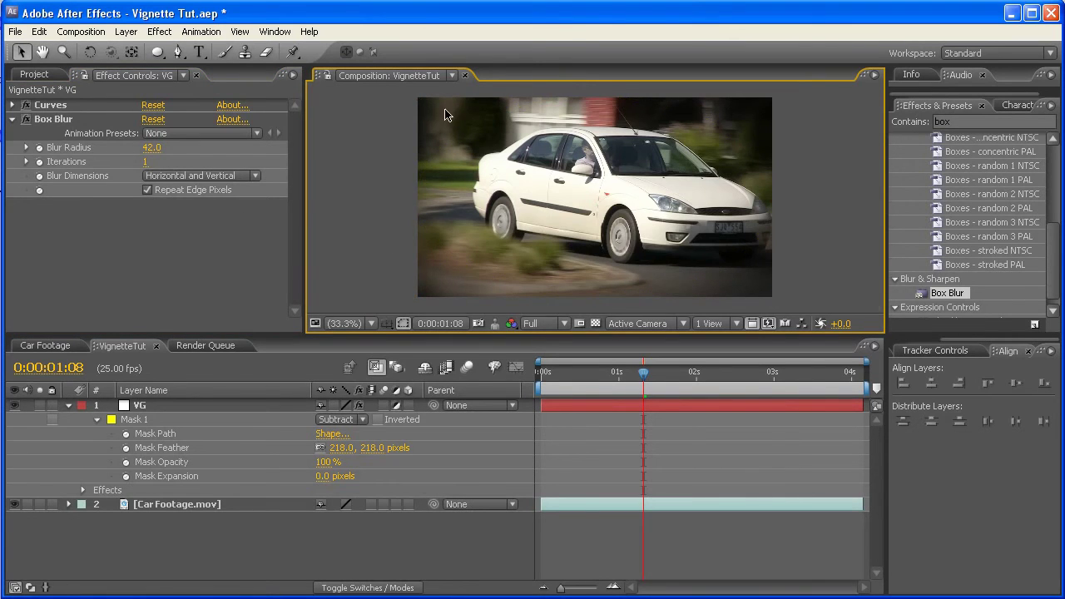
- Inspect the blurred top-left corner at full size and preview later frames of the clip
{"action": "key", "text": "/"}
{"action": "key", "text": "h"}
{"action": "left_click_drag", "start_coordinate": [380, 138], "coordinate": [487, 215]}
{"action": "key", "text": "v"}
{"action": "left_click_drag", "start_coordinate": [645, 372], "coordinate": [774, 371]}
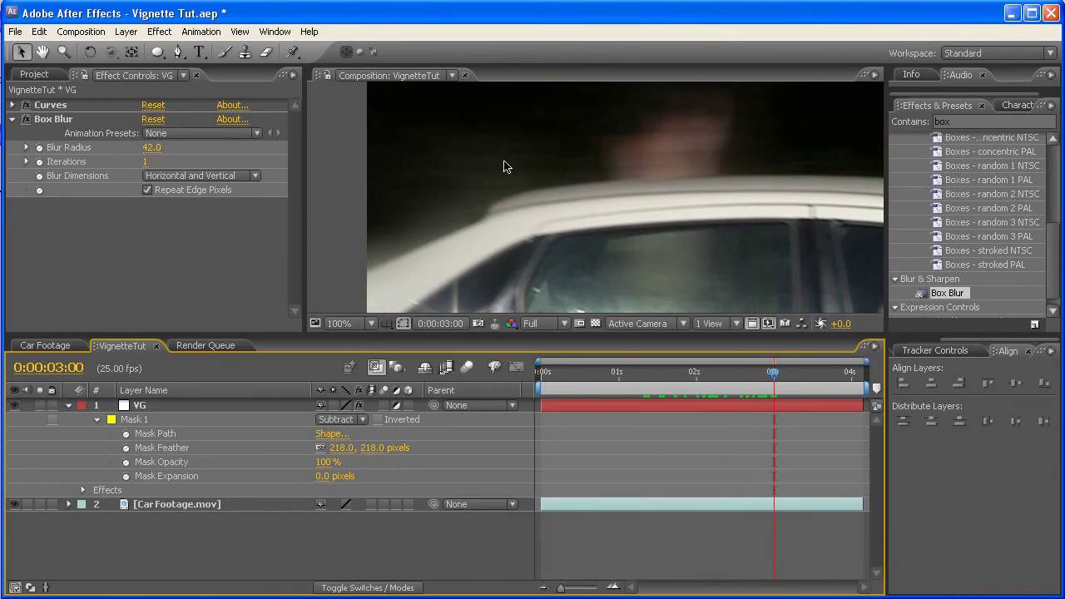
{"action": "key", "text": "h"}
{"action": "left_click_drag", "start_coordinate": [505, 166], "coordinate": [329, 197]}
{"action": "left_click_drag", "start_coordinate": [457, 241], "coordinate": [501, 287]}
{"action": "key", "text": "v"}
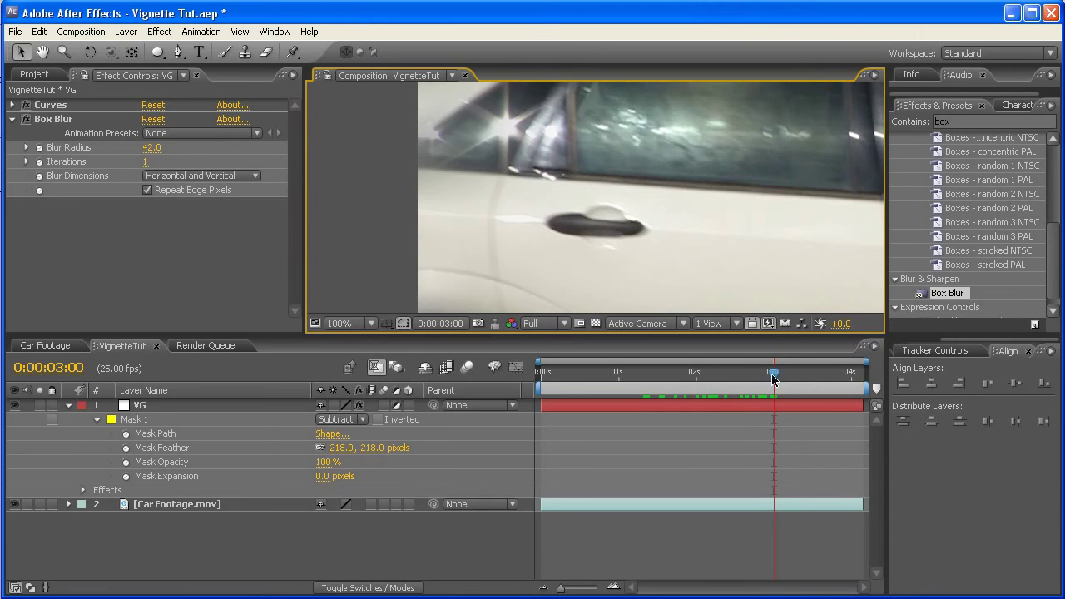
{"action": "left_click_drag", "start_coordinate": [772, 374], "coordinate": [739, 374]}
{"action": "left_click", "coordinate": [372, 321]}
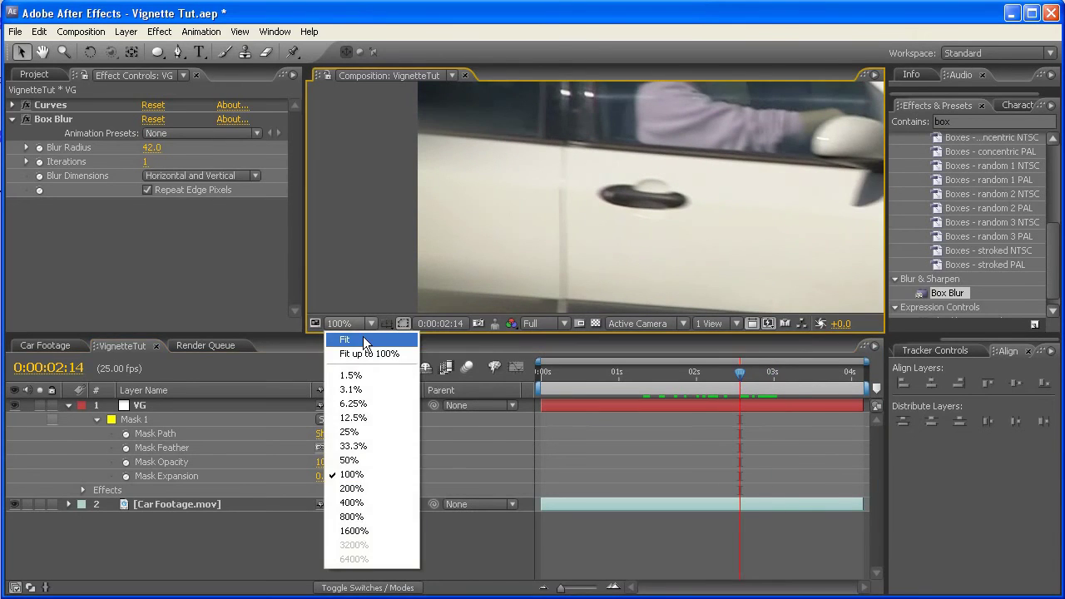
{"action": "left_click", "coordinate": [352, 443]}
{"action": "left_click_drag", "start_coordinate": [735, 378], "coordinate": [654, 379]}
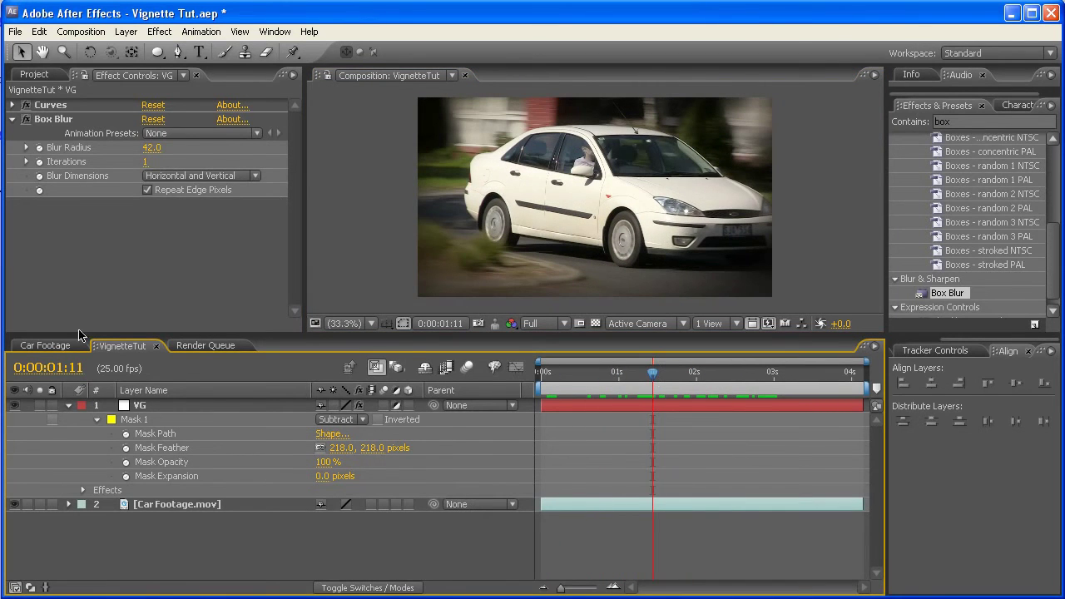
{"action": "left_click", "coordinate": [46, 345]}
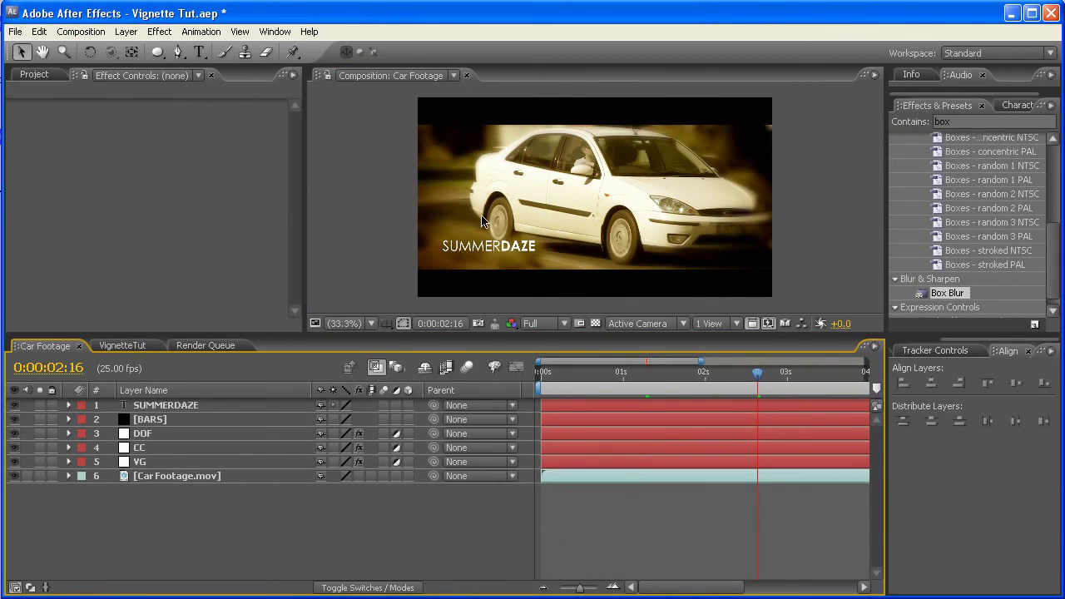
{"action": "key", "text": "grave"}
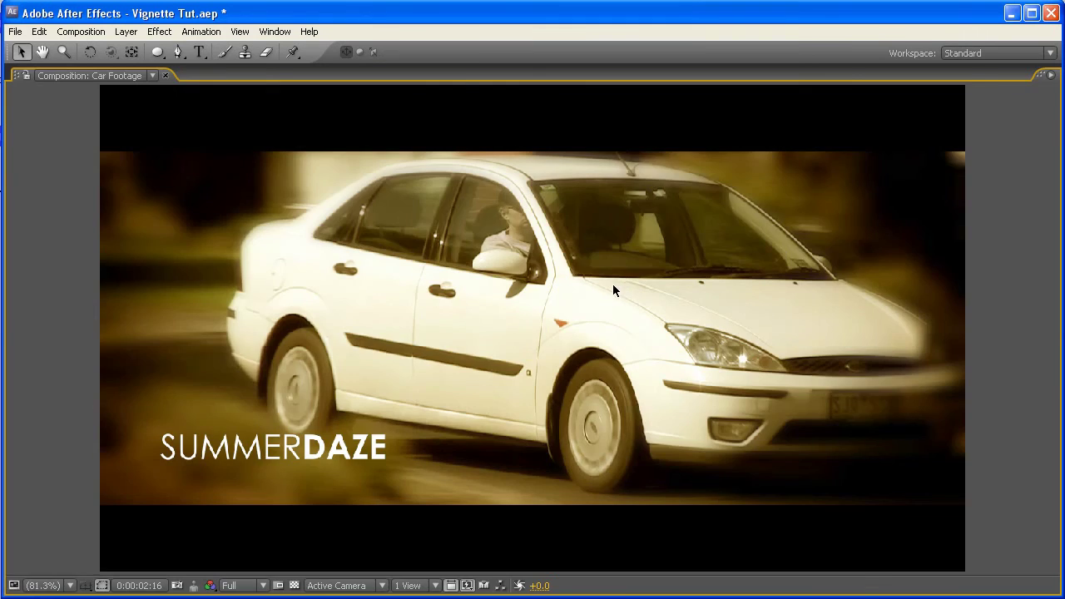
{"action": "key", "text": "grave"}
{"action": "left_click", "coordinate": [122, 346]}
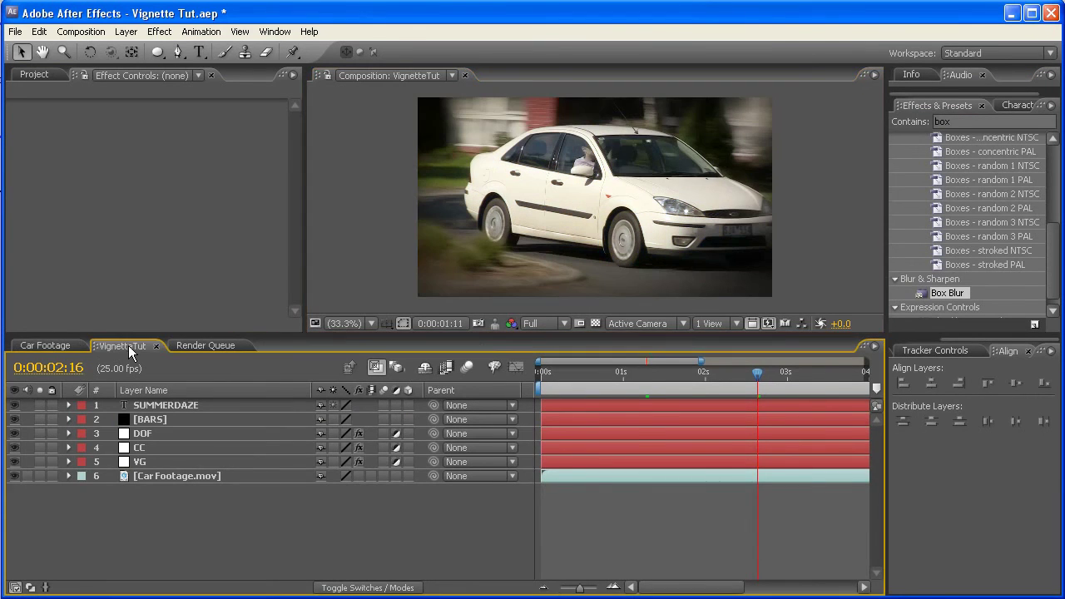